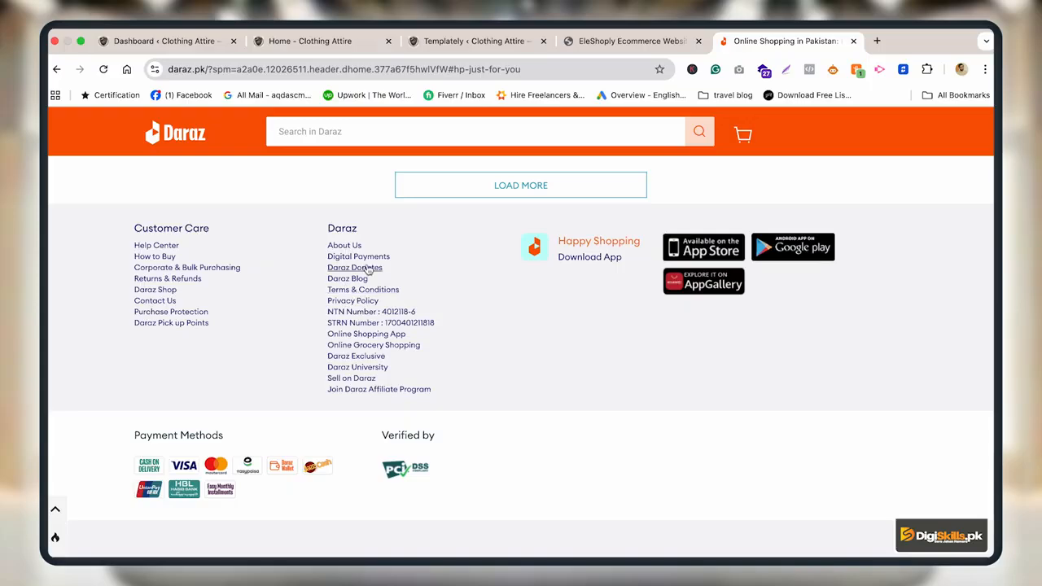
# Switch to the Clothing Attire WordPress dashboard and open the Menus page under Appearance.
pyautogui.scroll(20, 456, 184)
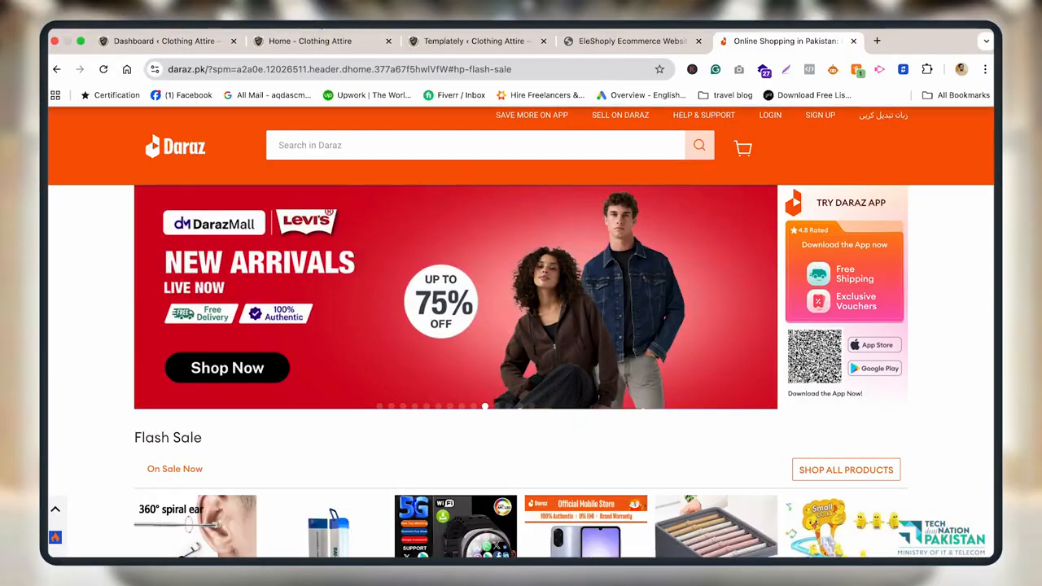
pyautogui.click(187, 49)
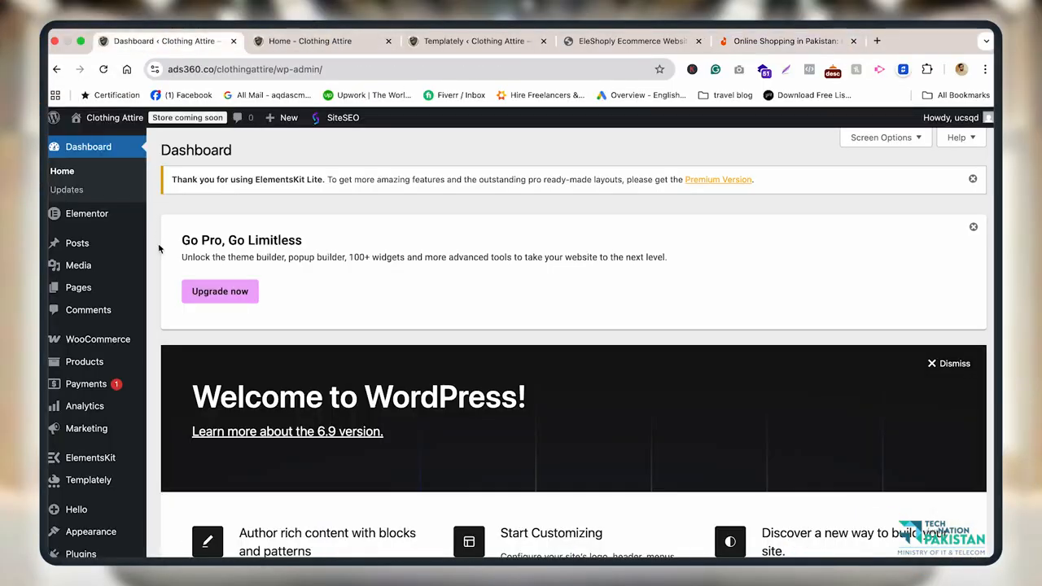
pyautogui.scroll(-10, 159, 249)
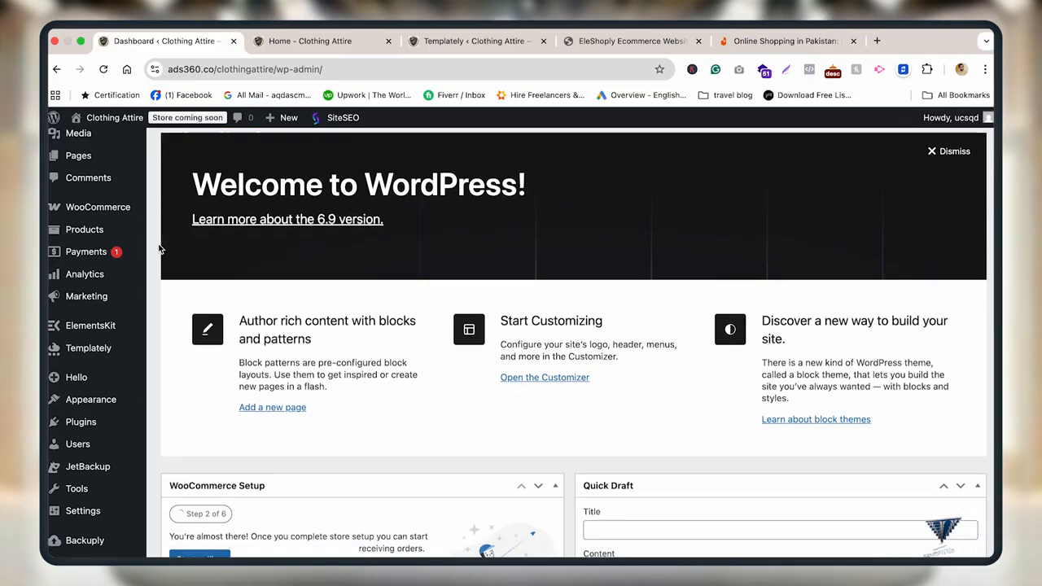
pyautogui.moveTo(130, 407)
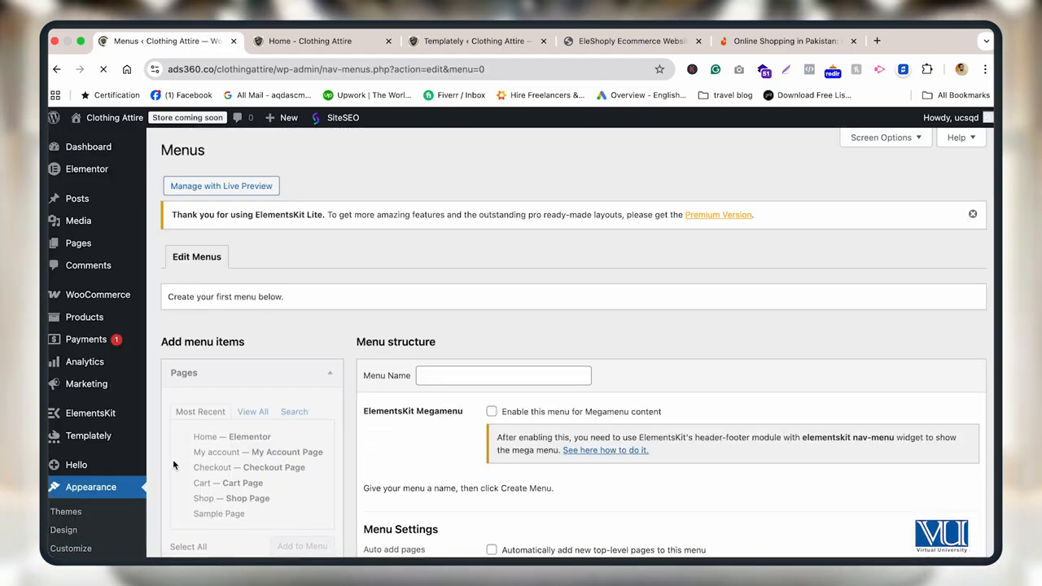
pyautogui.scroll(-3, 173, 460)
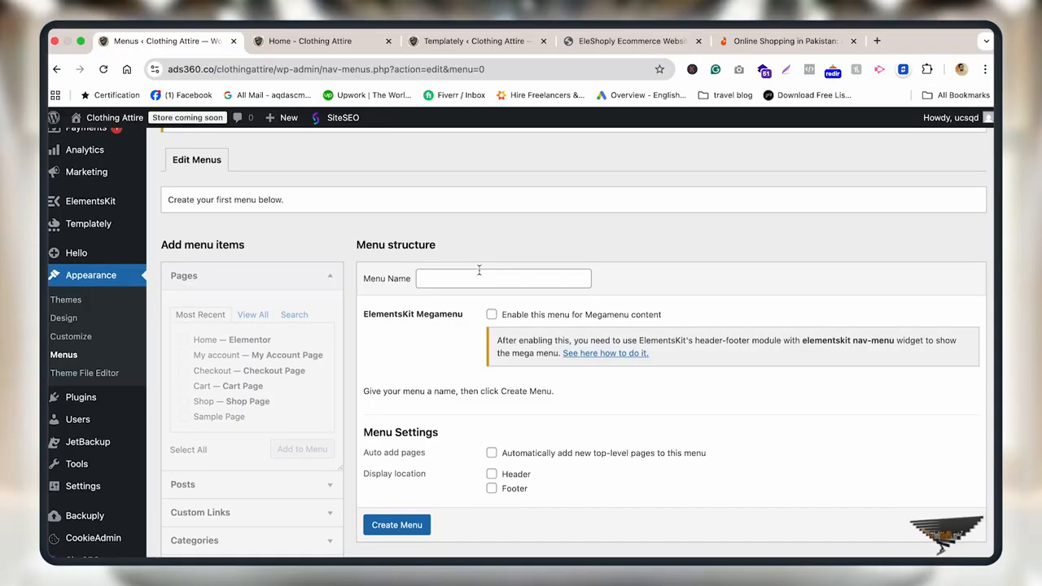
# Name the new navigation menu "Header menu".
pyautogui.click(472, 279)
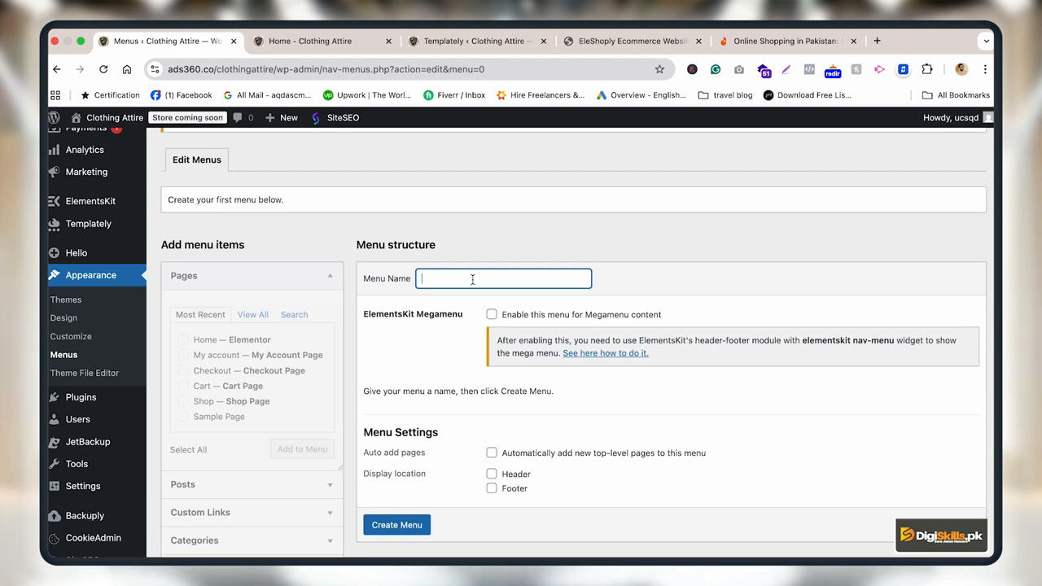
pyautogui.write('Main menu')
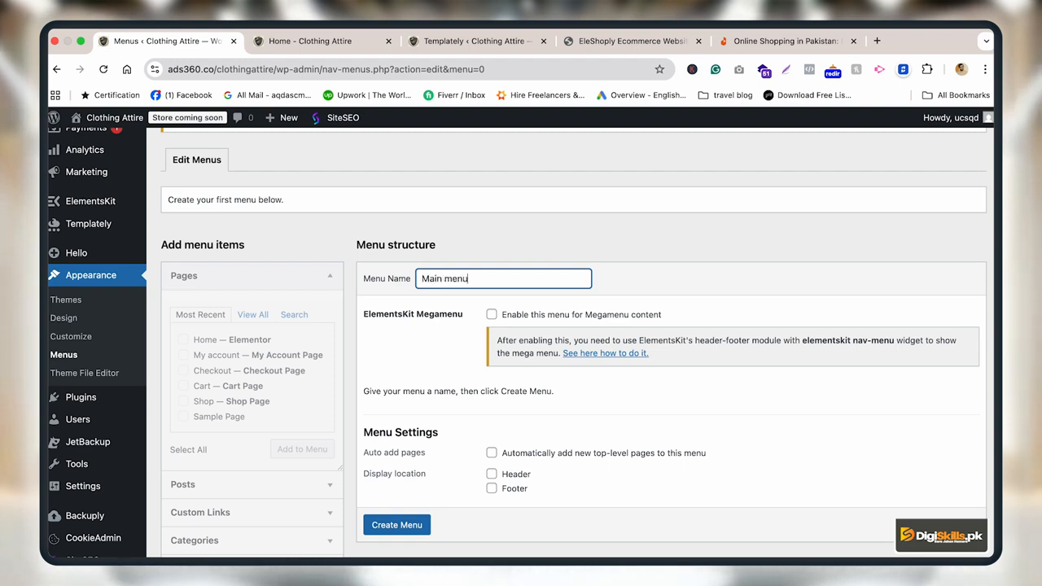
pyautogui.press('super+a')
pyautogui.write('Header menu')
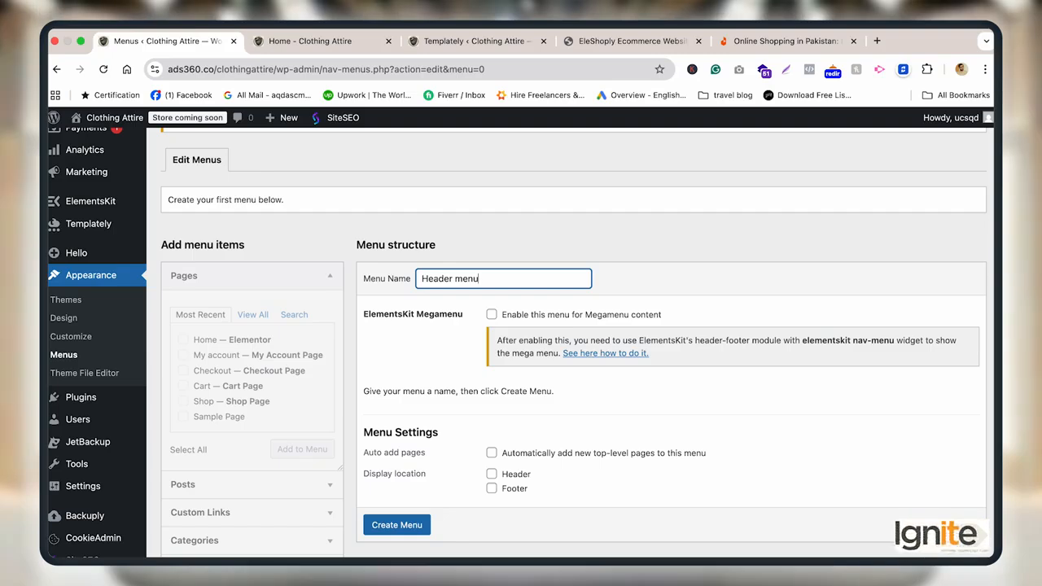
# Examine the header and footer link groups on the Daraz store page as a menu reference.
pyautogui.click(788, 39)
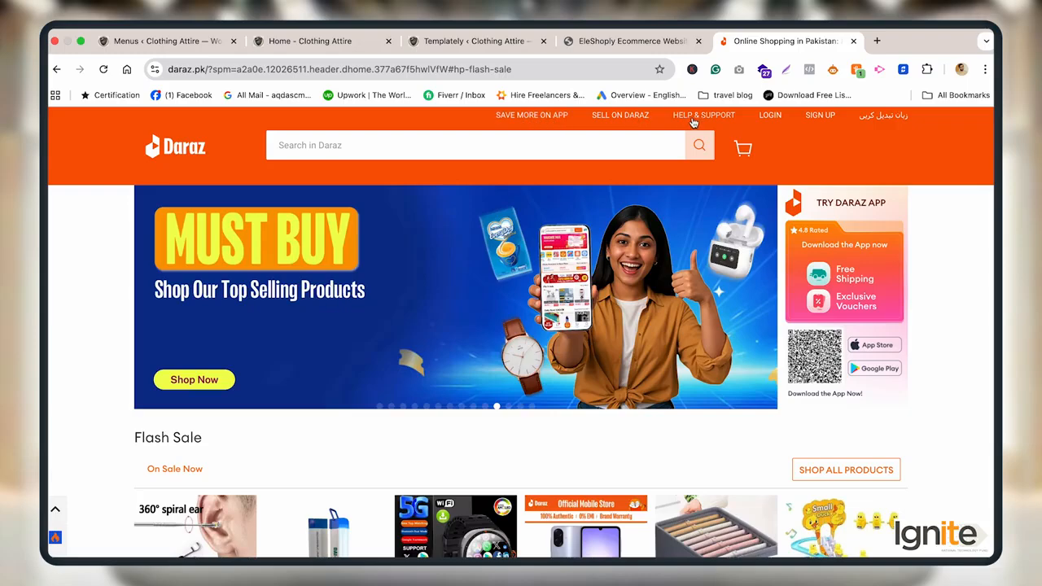
pyautogui.scroll(-20, 774, 229)
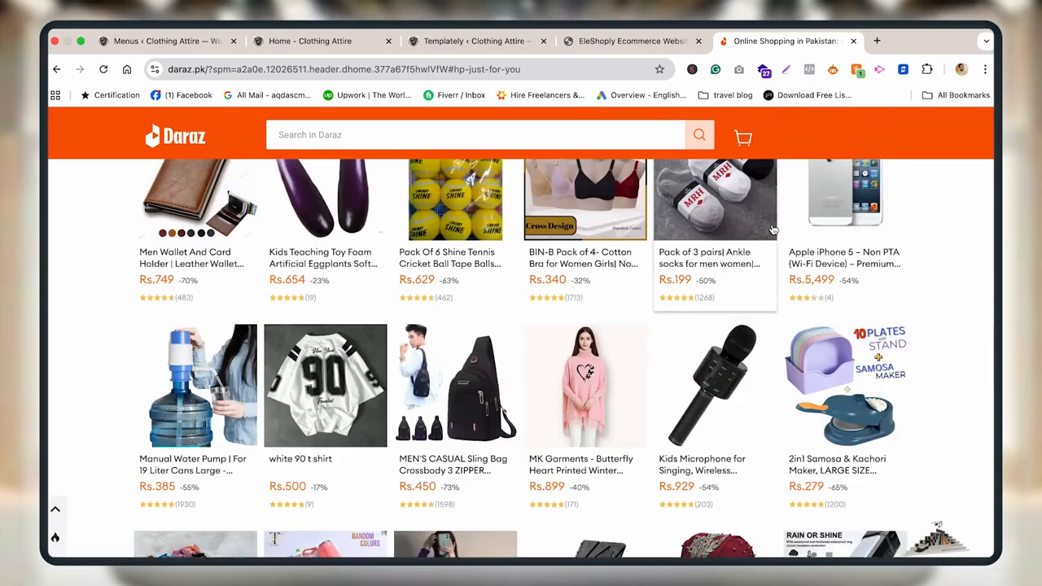
pyautogui.scroll(10, 773, 230)
pyautogui.scroll(3, 772, 229)
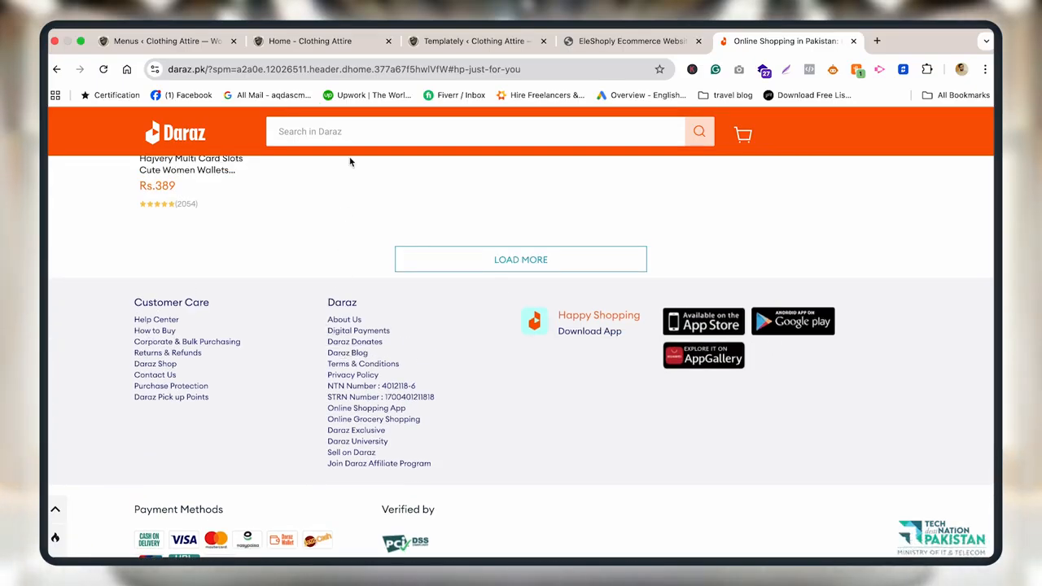
# Return to the WordPress menu editor and create Header menu with the ElementsKit Megamenu option left off.
pyautogui.click(163, 42)
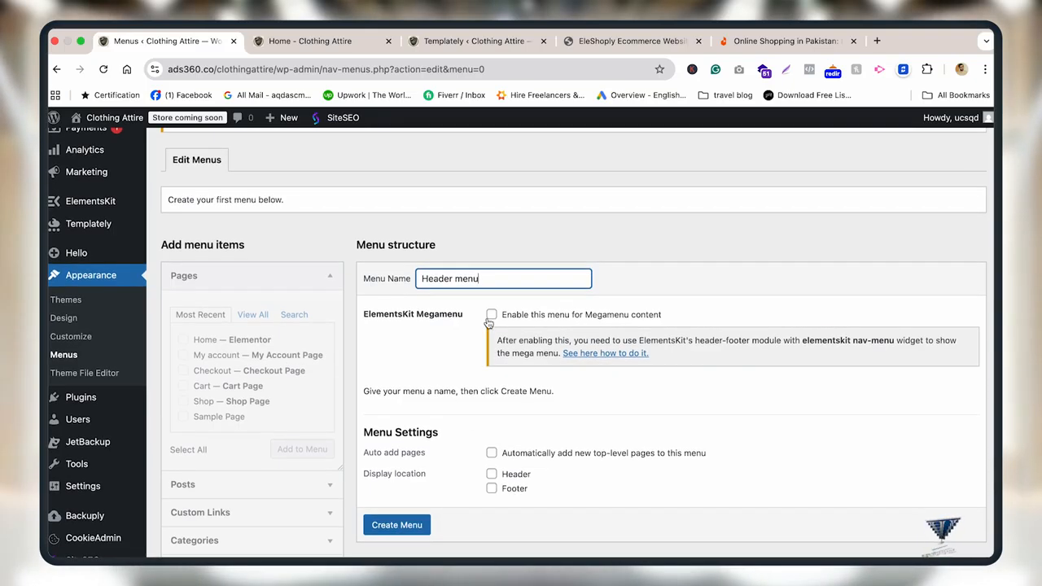
pyautogui.moveTo(363, 315); pyautogui.dragTo(467, 316)
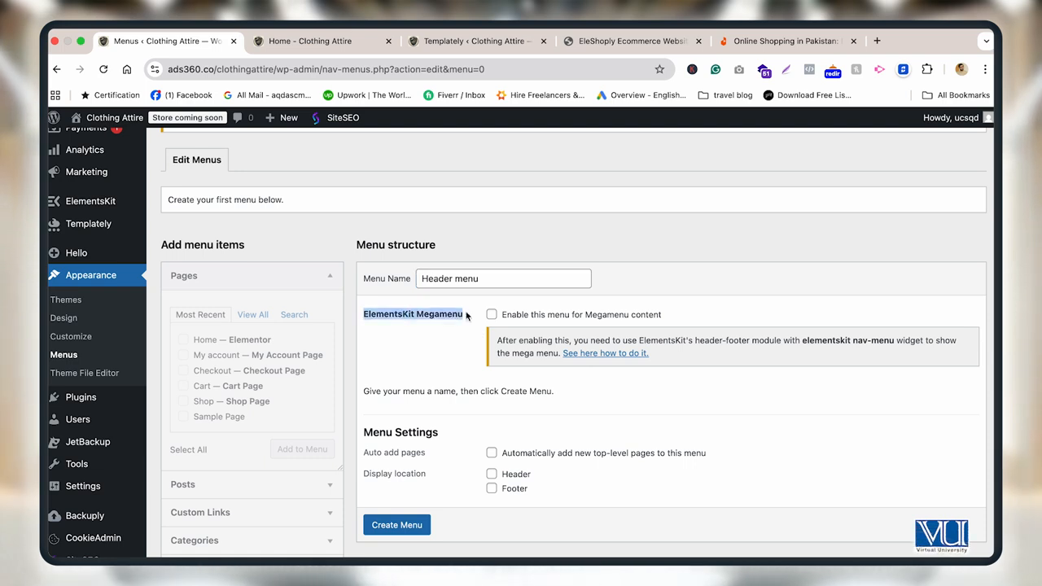
pyautogui.click(466, 316)
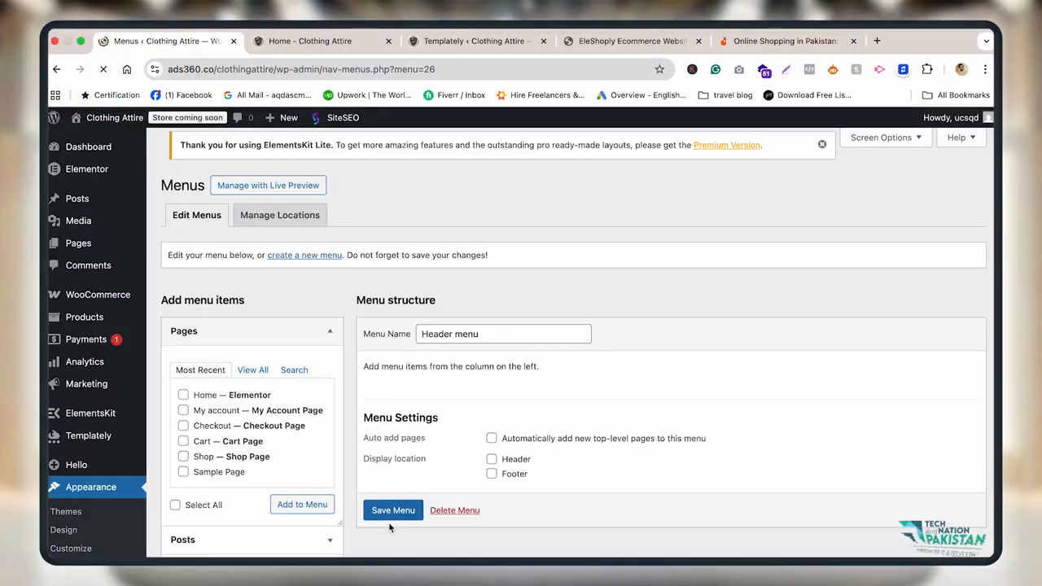
# Look through the available menu item sources: Pages, Posts, Custom Links, Categories and WooCommerce endpoints.
pyautogui.scroll(-1, 390, 529)
pyautogui.scroll(-1, 389, 529)
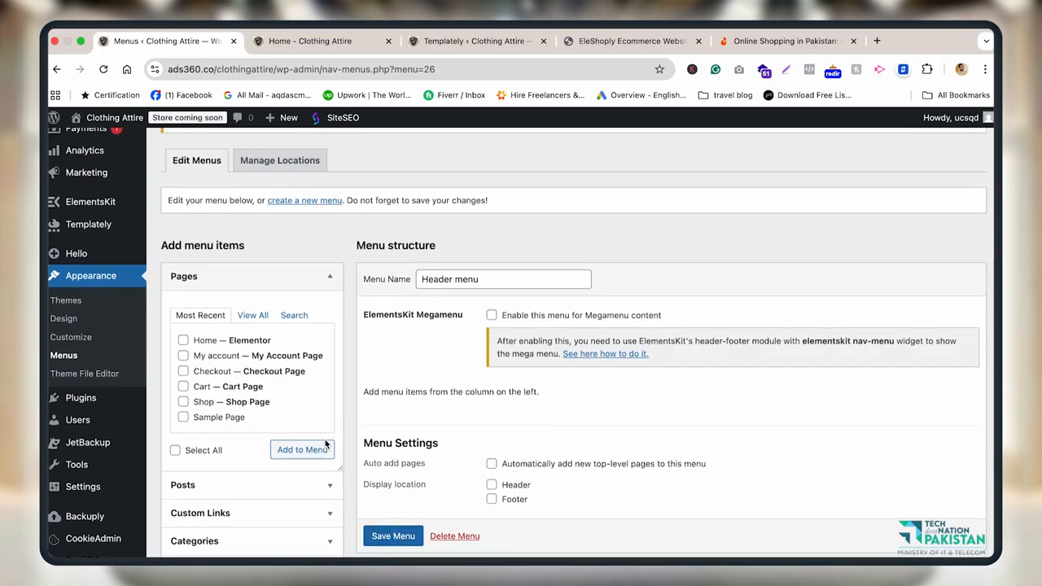
pyautogui.click(224, 486)
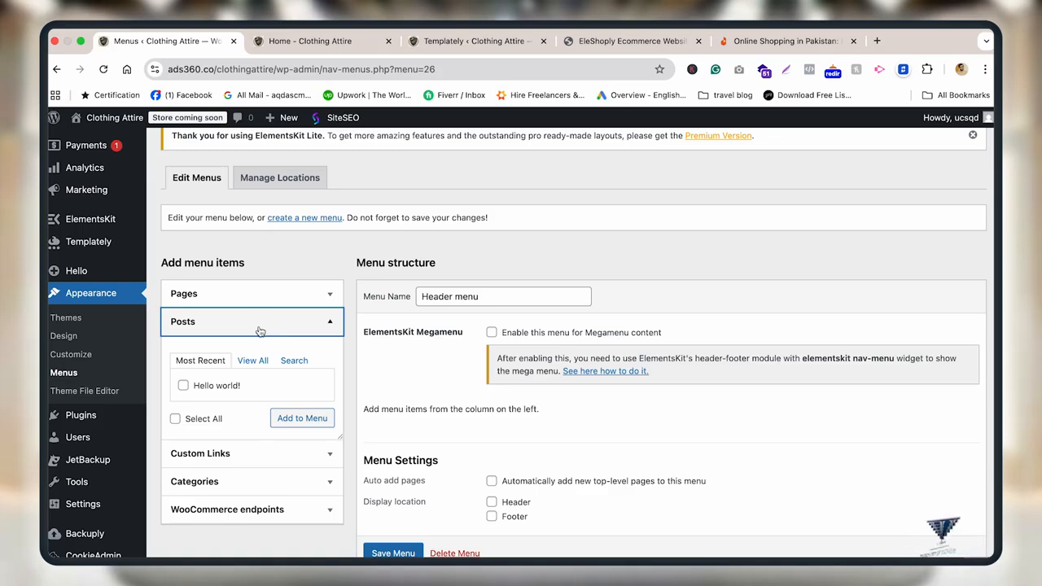
pyautogui.click(240, 454)
pyautogui.click(238, 481)
pyautogui.click(241, 511)
pyautogui.click(280, 414)
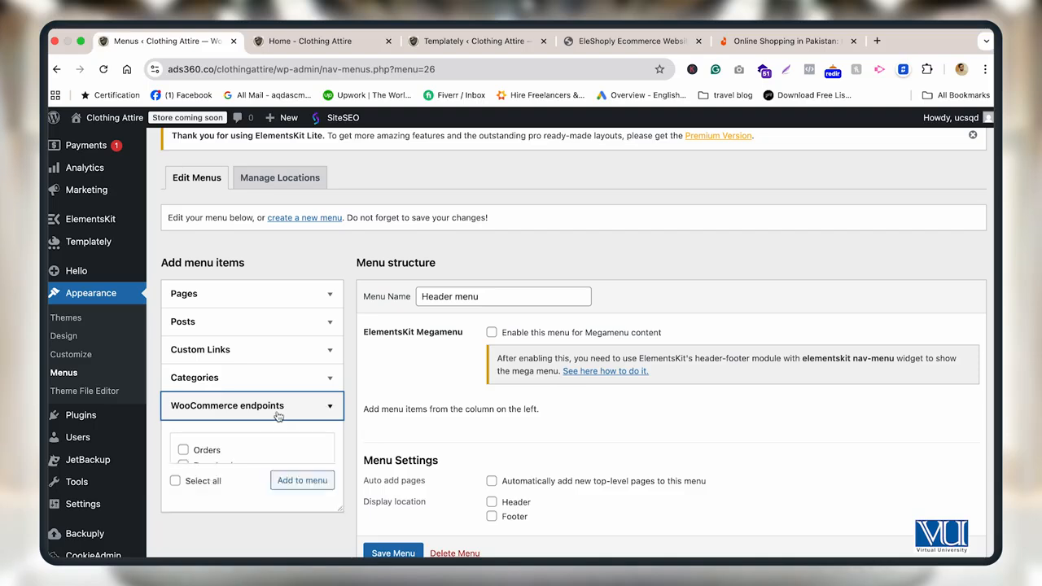
pyautogui.click(280, 414)
pyautogui.scroll(-1, 255, 491)
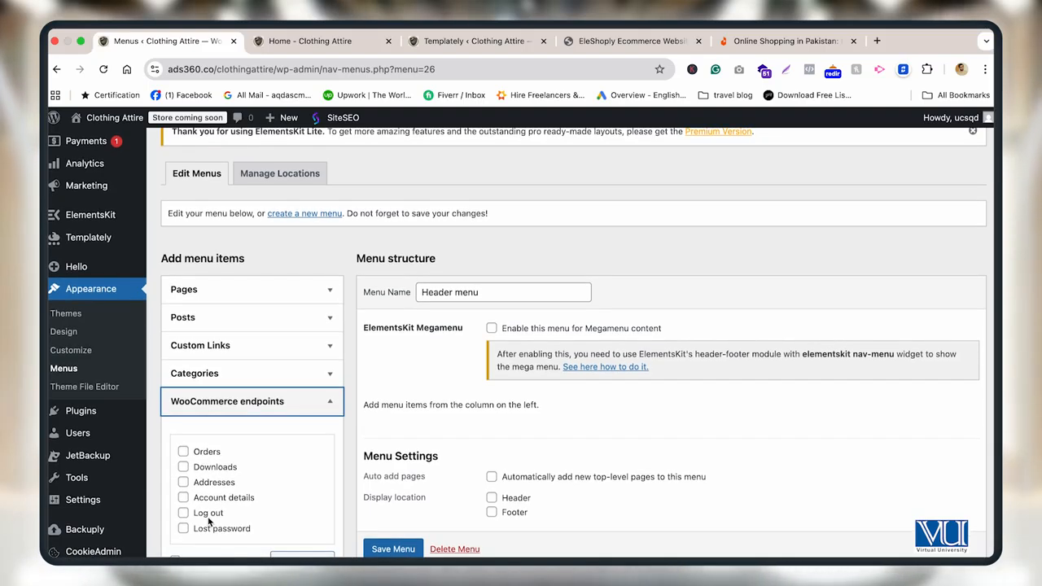
# Add the Home, Cart and Shop pages to Header menu and place Shop directly after Home.
pyautogui.click(322, 292)
pyautogui.scroll(-1, 244, 358)
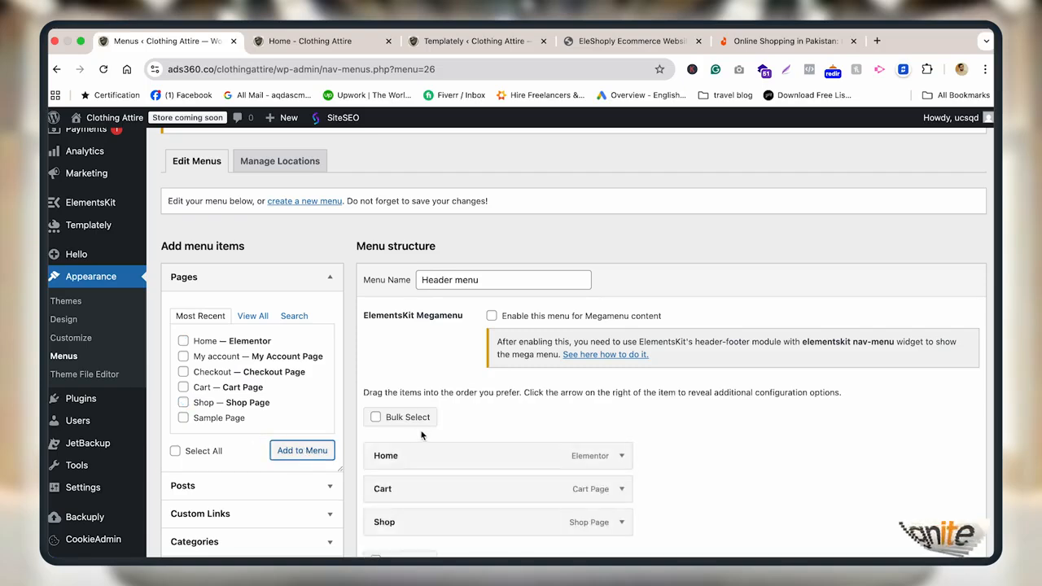
pyautogui.scroll(-3, 421, 434)
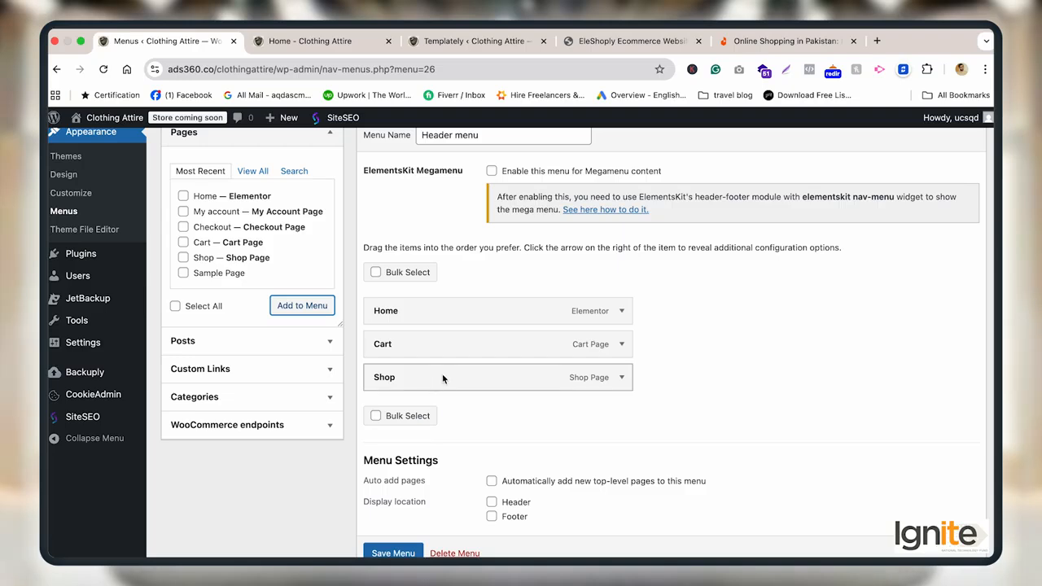
pyautogui.moveTo(442, 373); pyautogui.dragTo(441, 347)
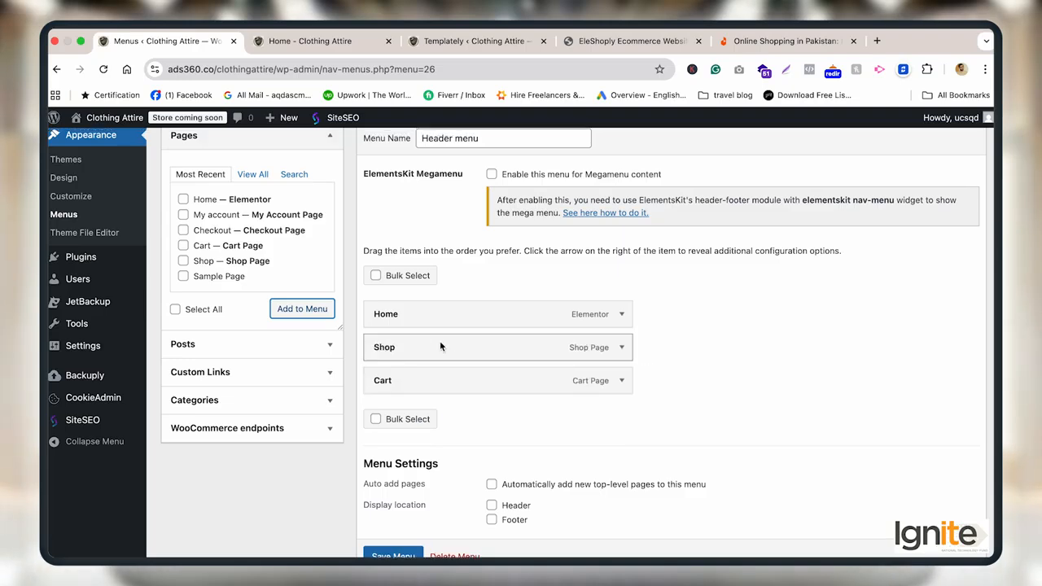
# Add a custom link labelled "Contact" to the end of Header menu and save the menu.
pyautogui.scroll(-1, 440, 347)
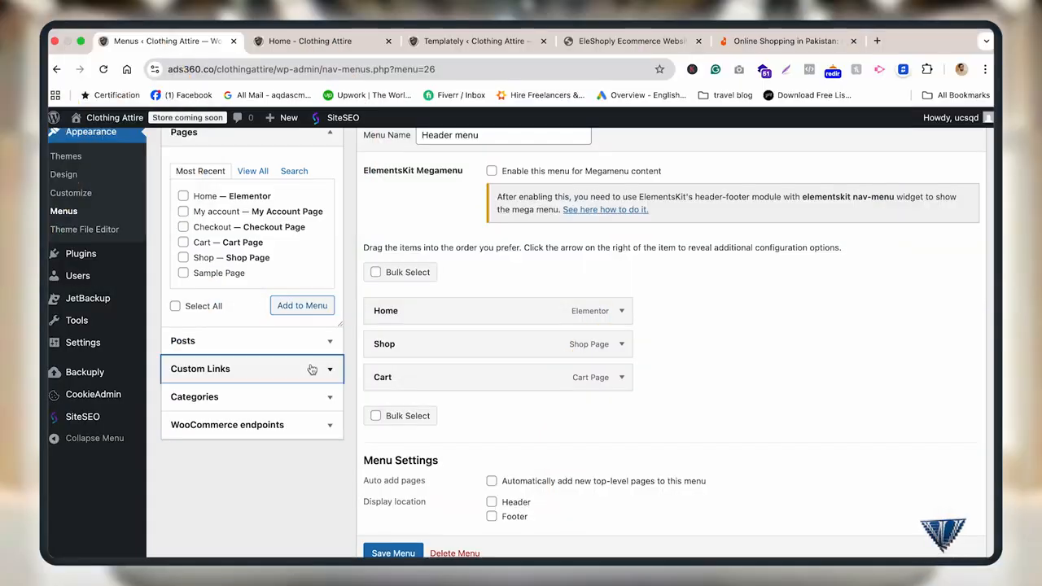
pyautogui.click(309, 365)
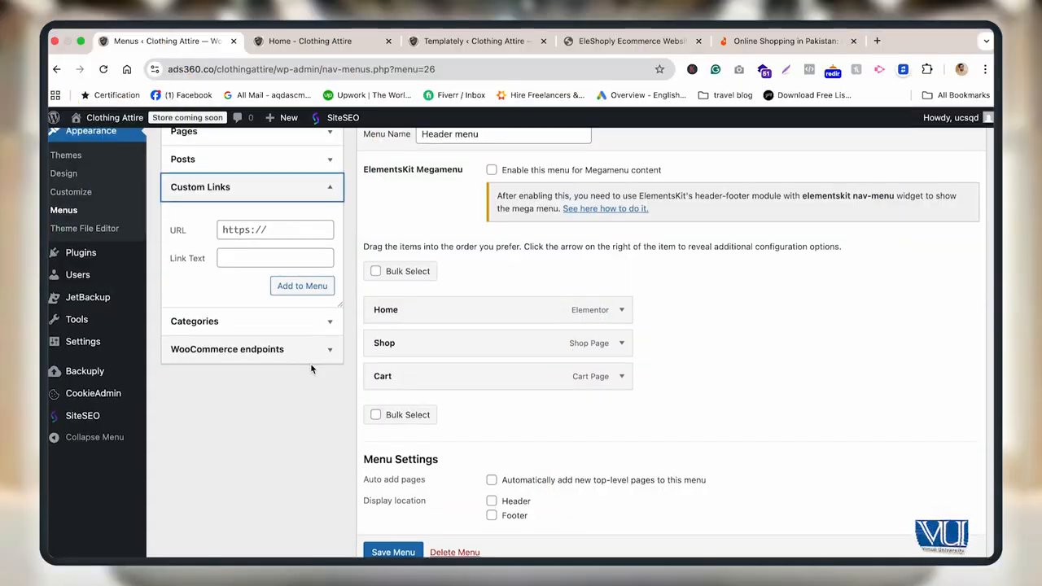
pyautogui.click(248, 258)
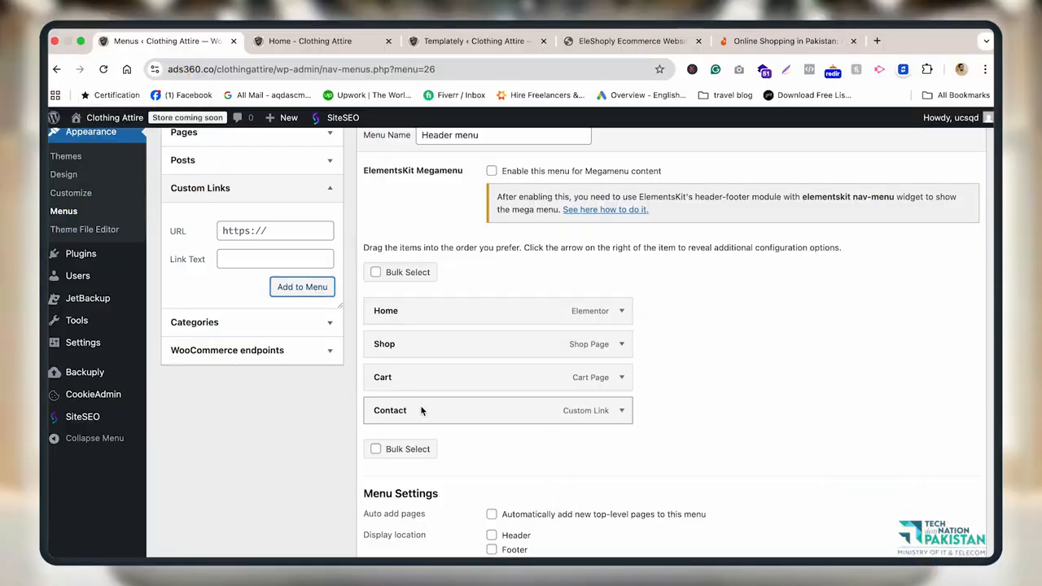
pyautogui.scroll(-1, 421, 411)
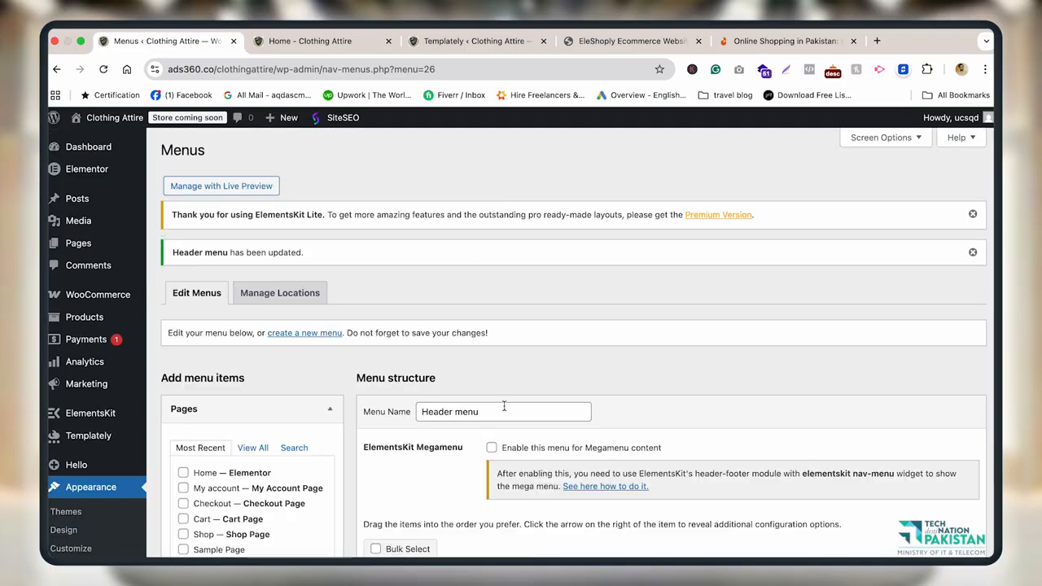
# Review the saved Header menu's items and settings.
pyautogui.scroll(-3, 505, 410)
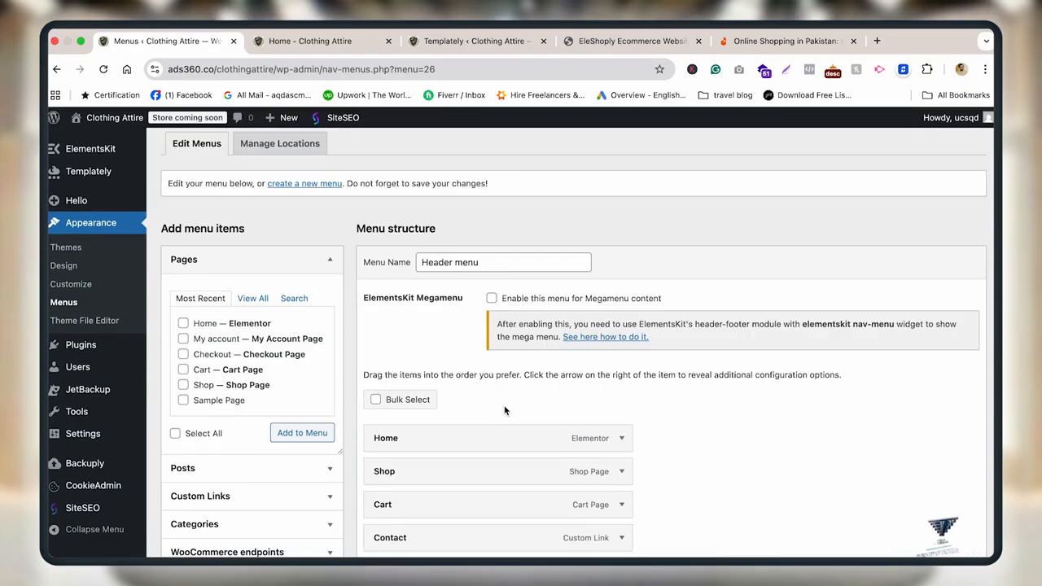
pyautogui.scroll(-3, 505, 410)
pyautogui.scroll(10, 504, 410)
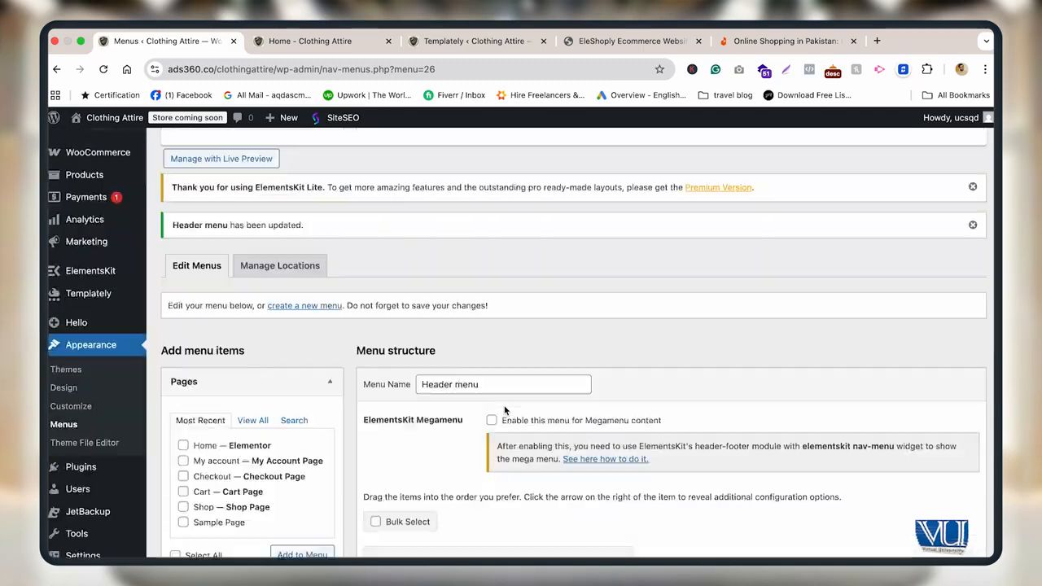
pyautogui.scroll(-4, 505, 410)
pyautogui.scroll(-8, 505, 410)
pyautogui.scroll(5, 505, 410)
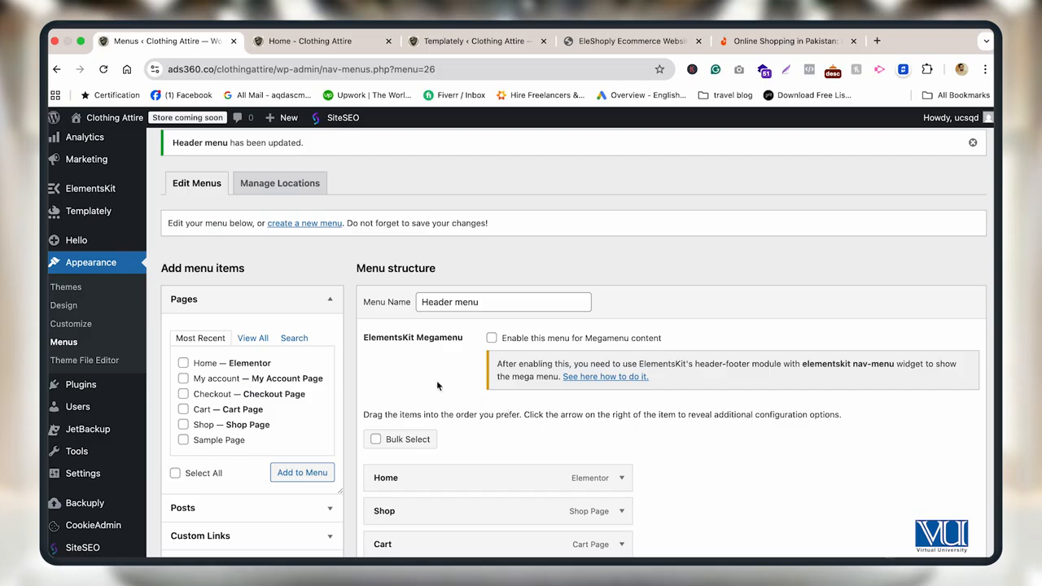
pyautogui.scroll(3, 438, 386)
# Open the Clothingattire header template from Templately's Theme Builder for editing in Elementor.
pyautogui.moveTo(112, 439)
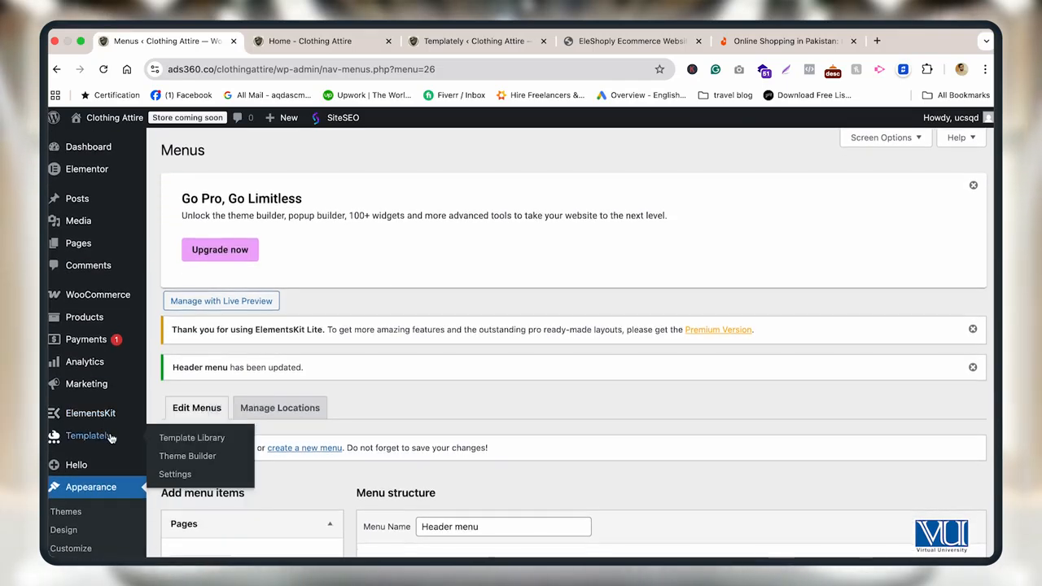
pyautogui.click(182, 457)
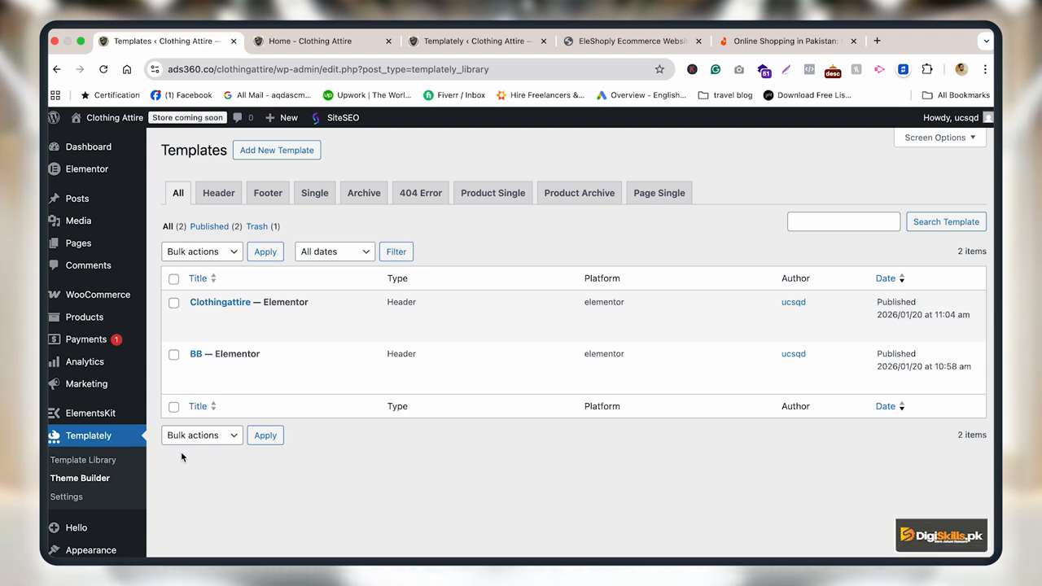
pyautogui.scroll(-1, 181, 452)
pyautogui.moveTo(296, 283)
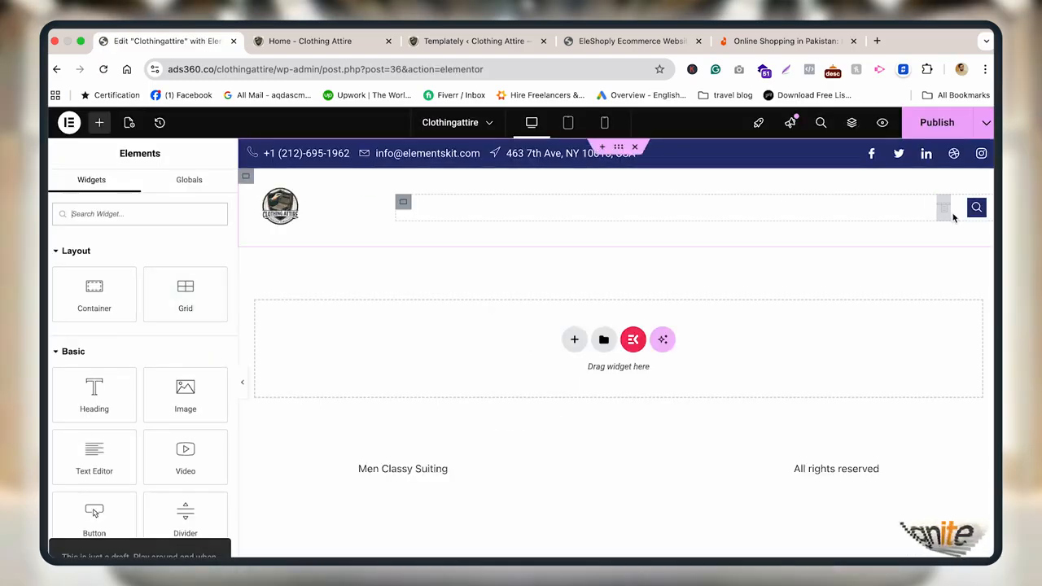
# Set the header's ElementsKit Nav Menu widget to use Header menu, then publish the template and view it without the editing panel.
pyautogui.click(944, 206)
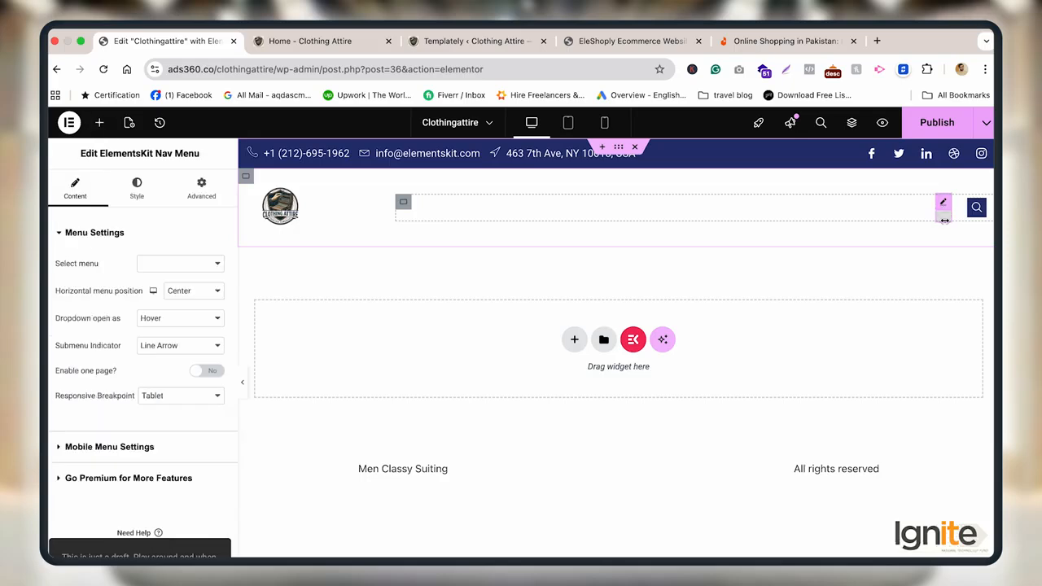
pyautogui.click(186, 265)
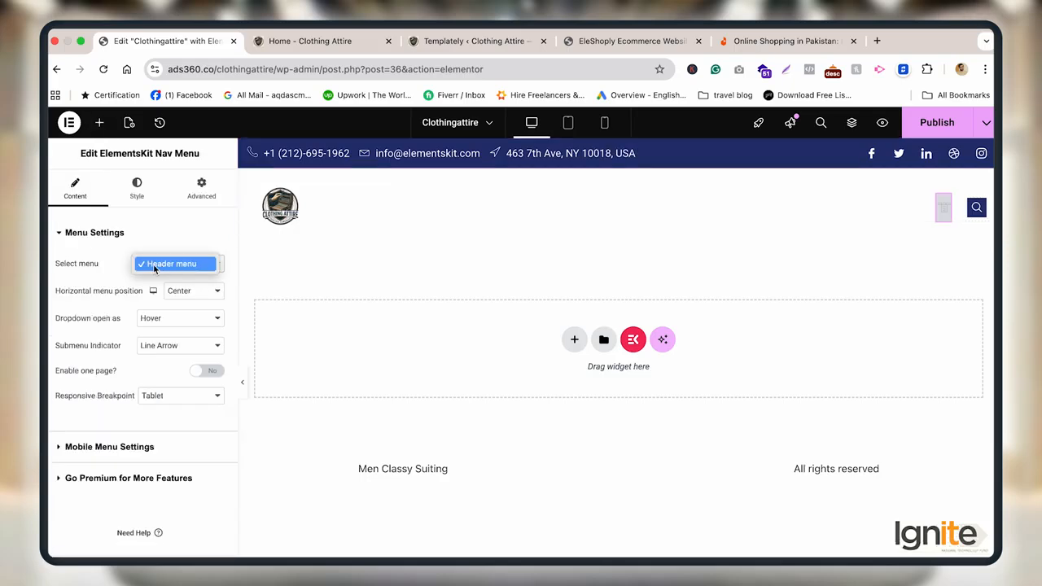
pyautogui.click(198, 268)
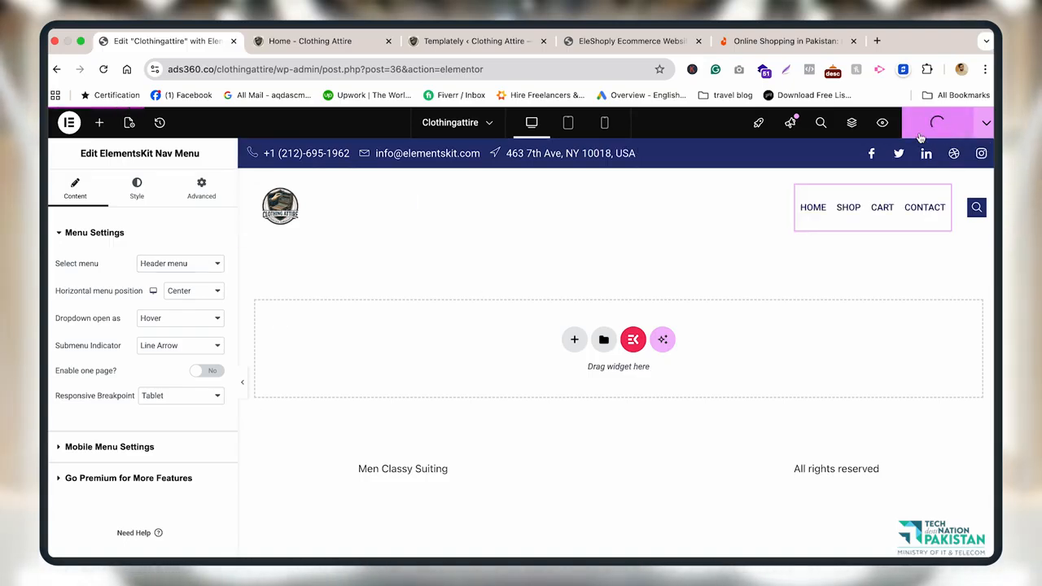
pyautogui.click(243, 383)
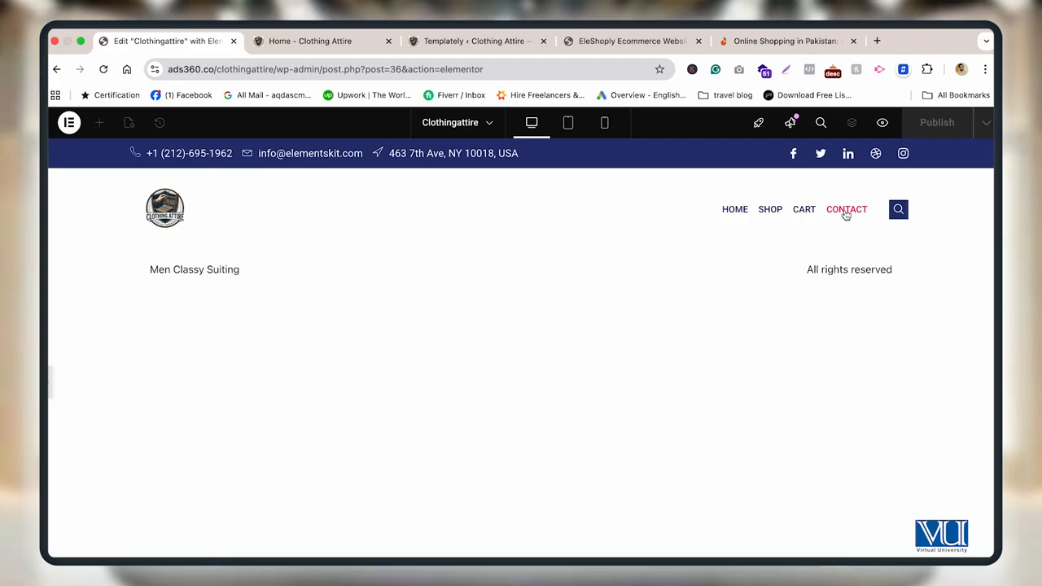
# Reopen the header's ElementsKit Nav Menu widget for editing and look through its Menu Wrapper style settings.
pyautogui.click(784, 195)
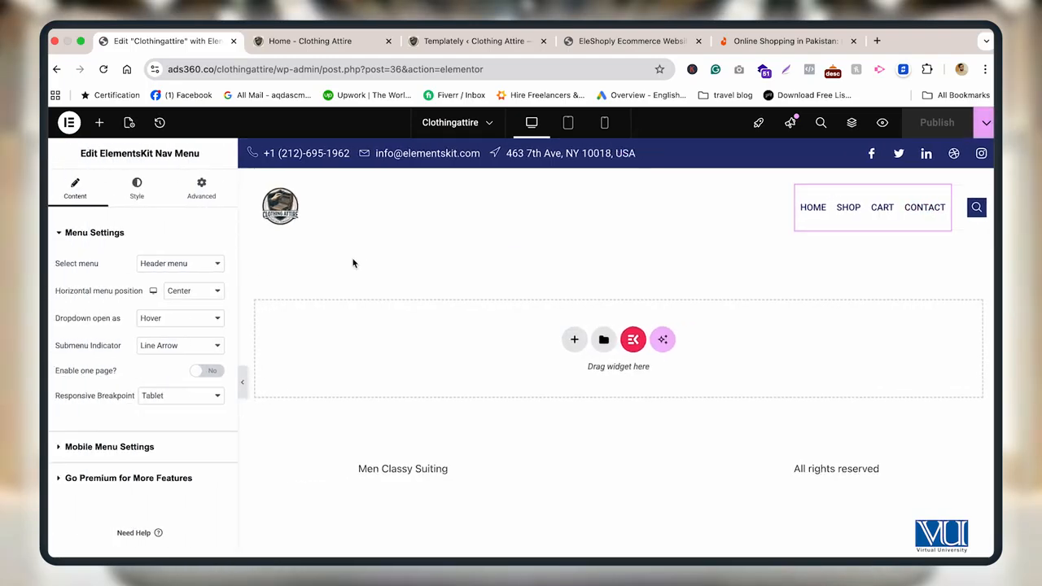
pyautogui.click(137, 189)
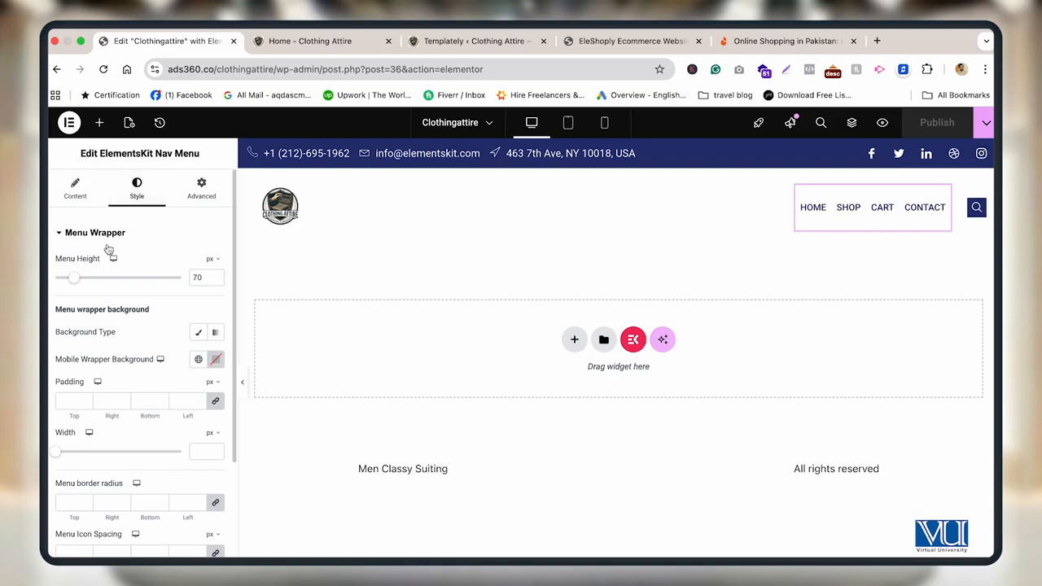
pyautogui.scroll(-6, 108, 248)
pyautogui.scroll(6, 86, 213)
# Try the Right horizontal menu position in the nav menu's content settings, then set the position to Left.
pyautogui.click(75, 189)
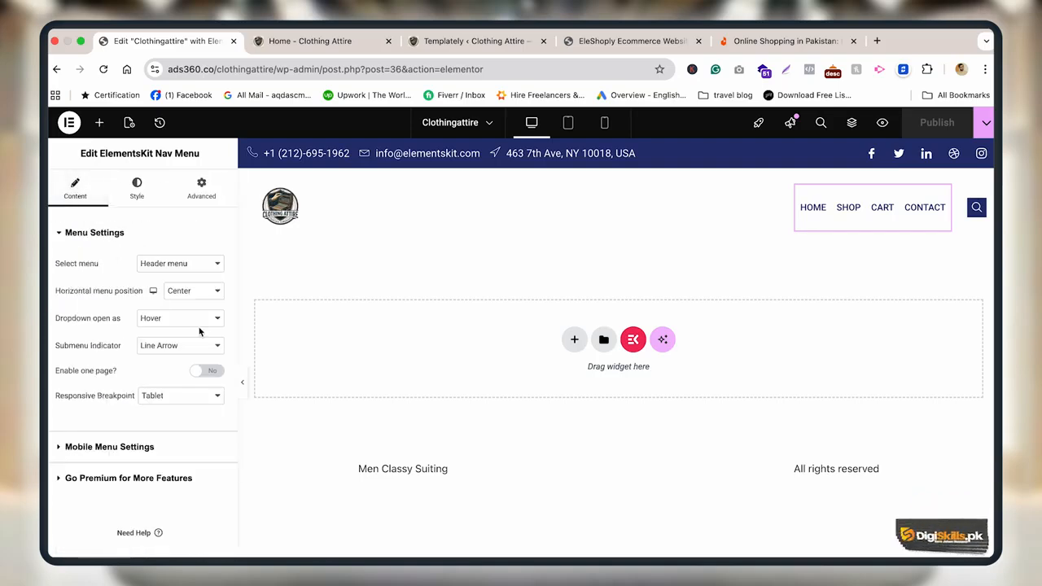
pyautogui.click(196, 293)
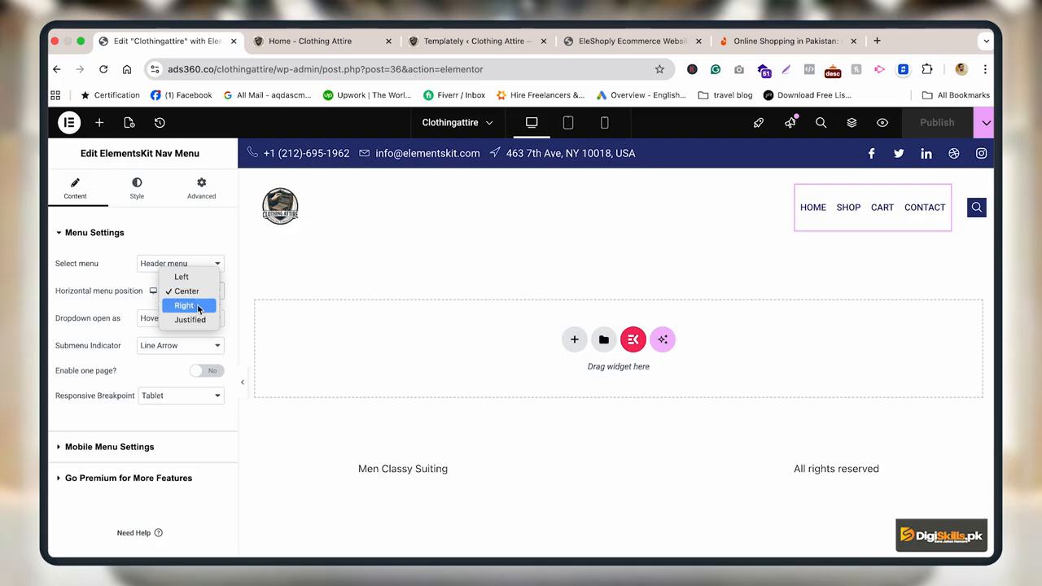
pyautogui.click(197, 306)
pyautogui.click(193, 295)
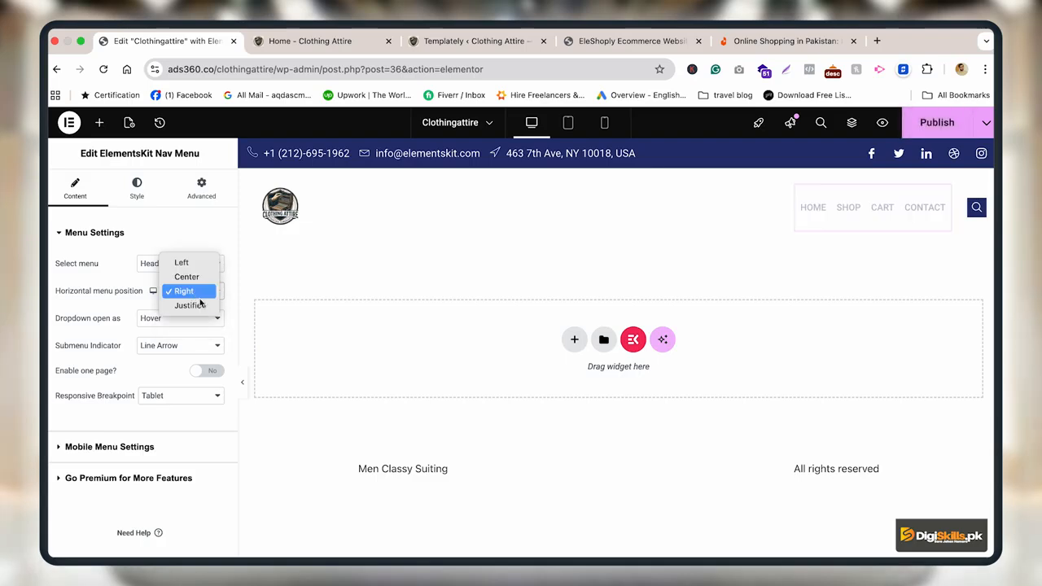
pyautogui.press('Escape')
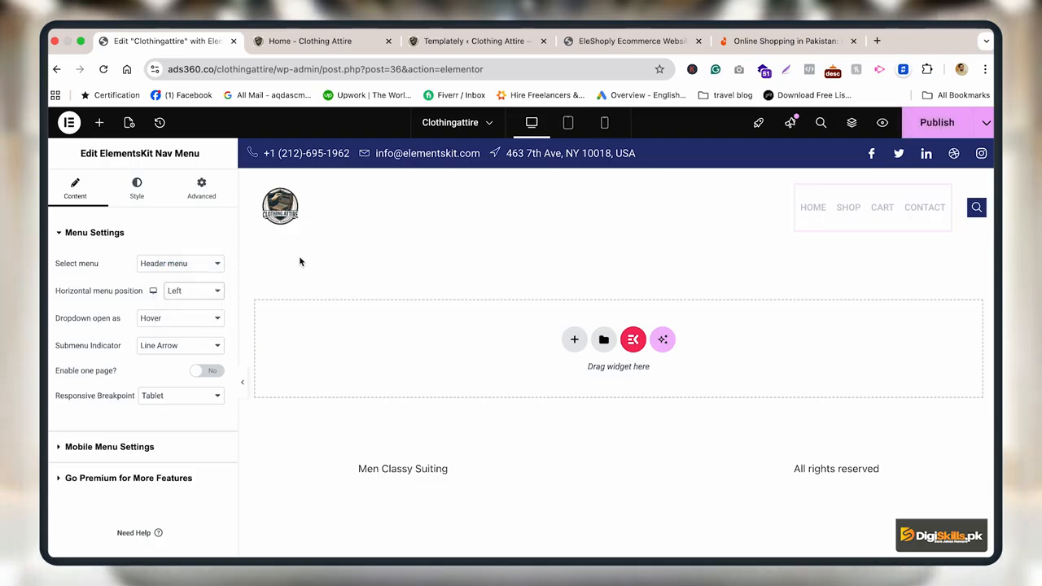